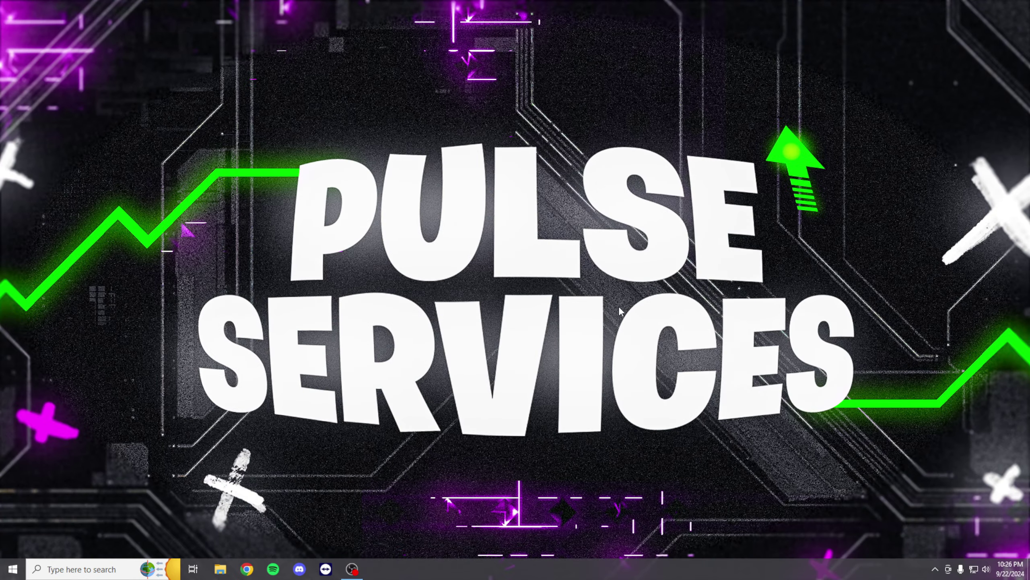
Step: Launch NVIDIA Control Panel from the desktop menu and choose 'Use the advanced 3D image settings'
{"action": "right_click", "coordinate": [618, 306]}
{"action": "left_click", "coordinate": [642, 393]}
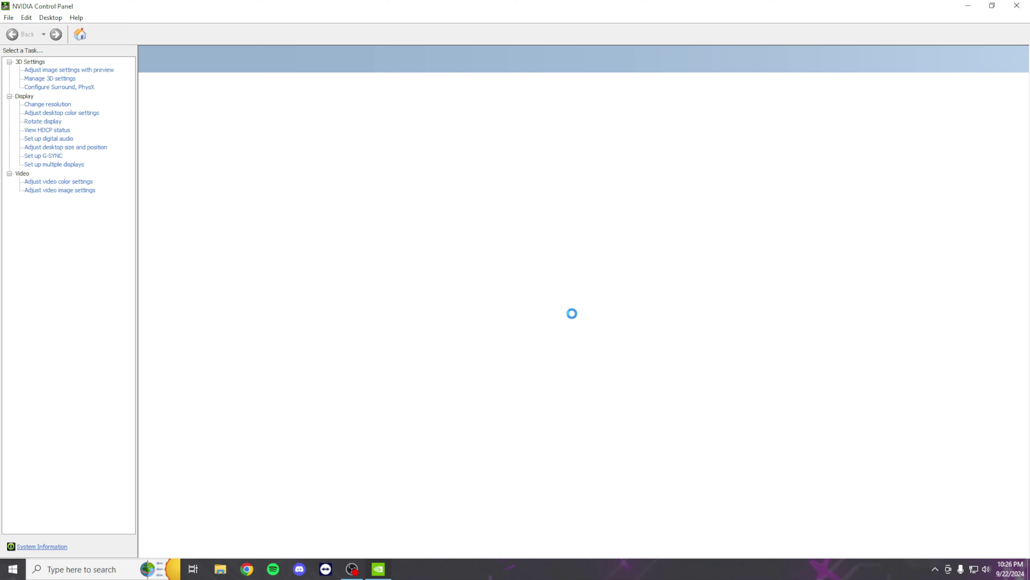
{"action": "left_click", "coordinate": [38, 70]}
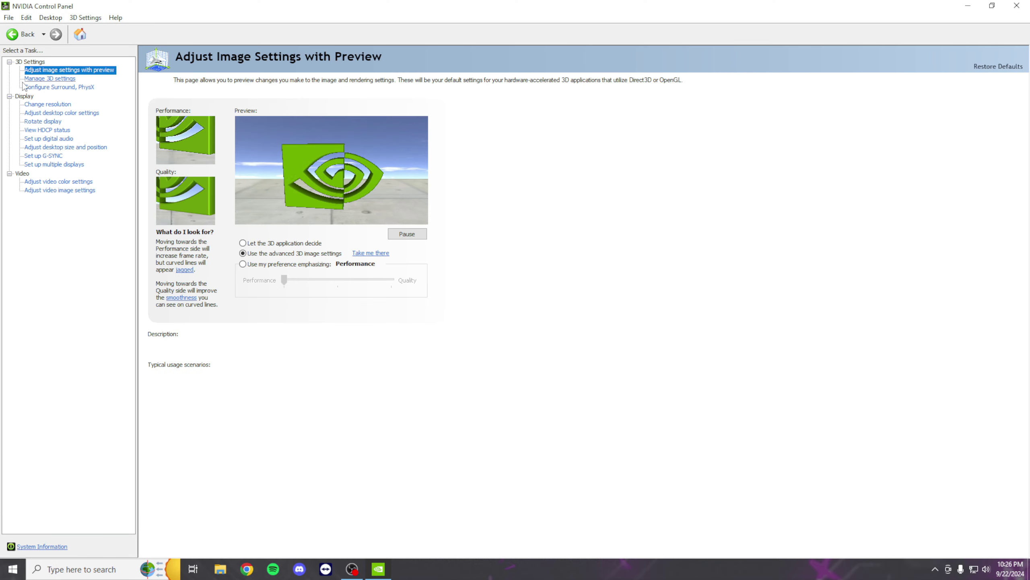
{"action": "left_click", "coordinate": [243, 264]}
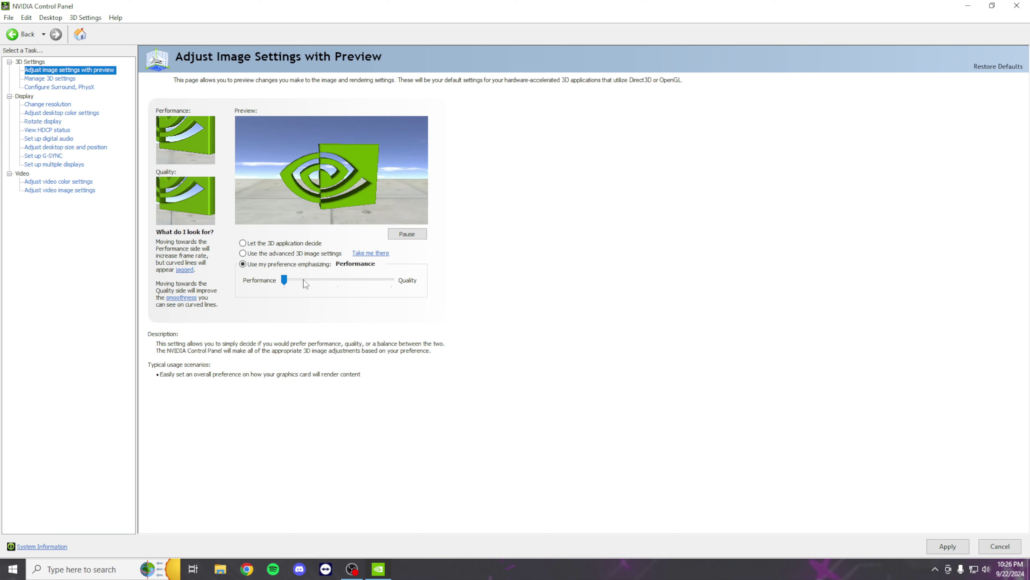
{"action": "left_click", "coordinate": [266, 254]}
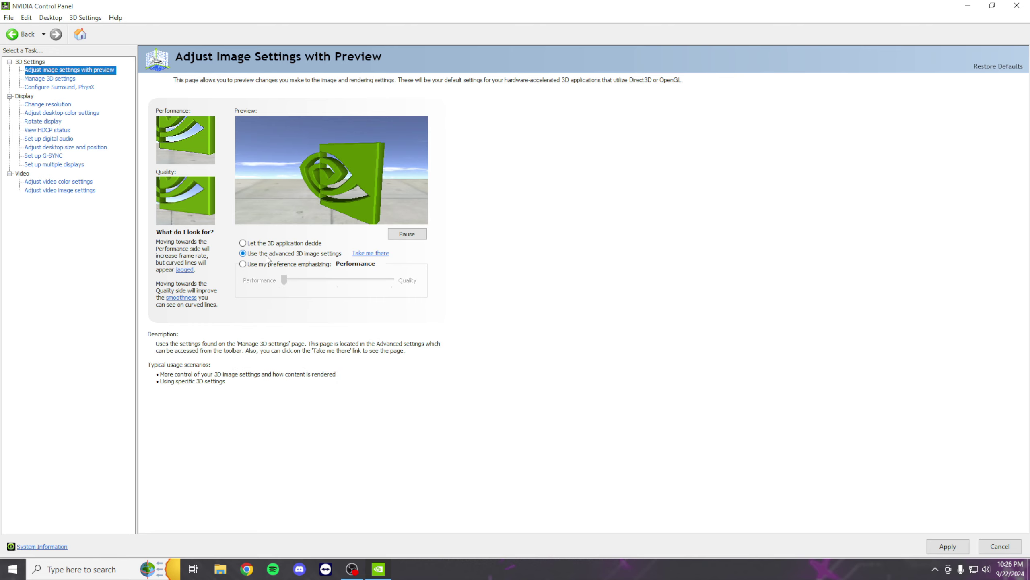
{"action": "left_click", "coordinate": [371, 253]}
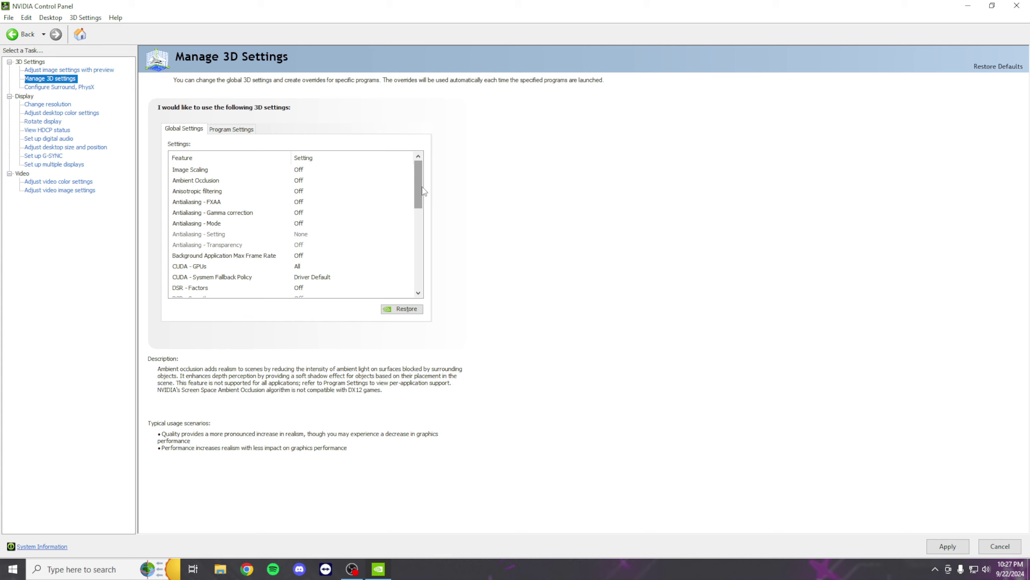
{"action": "left_click_drag", "start_coordinate": [422, 181], "coordinate": [411, 271]}
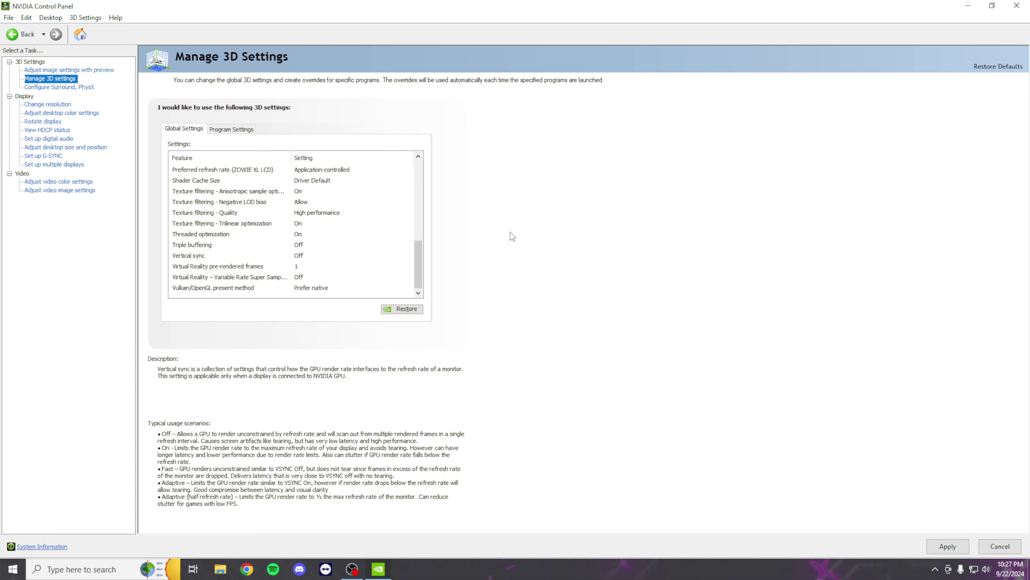
{"action": "mouse_move", "coordinate": [184, 257]}
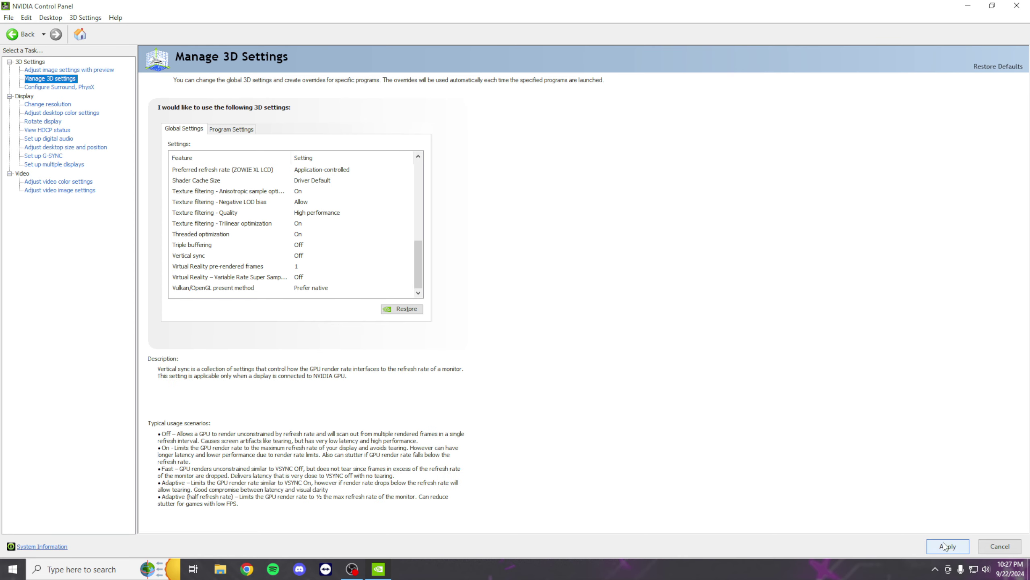
Step: Open the Surround, PhysX page and set the PhysX processor to NVIDIA GeForce RTX 3070
{"action": "left_click", "coordinate": [34, 88]}
{"action": "left_click", "coordinate": [543, 311]}
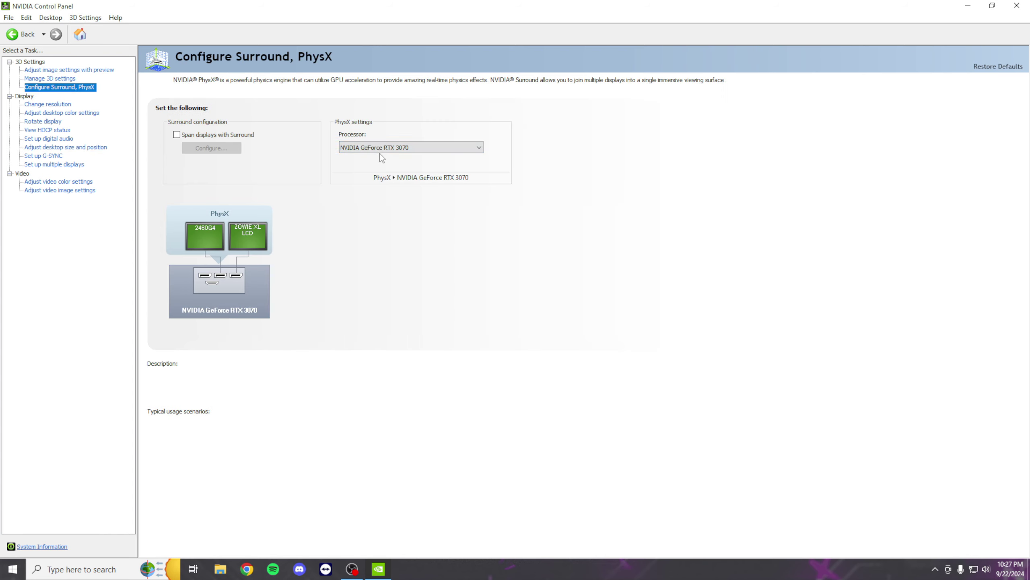
{"action": "left_click", "coordinate": [364, 149]}
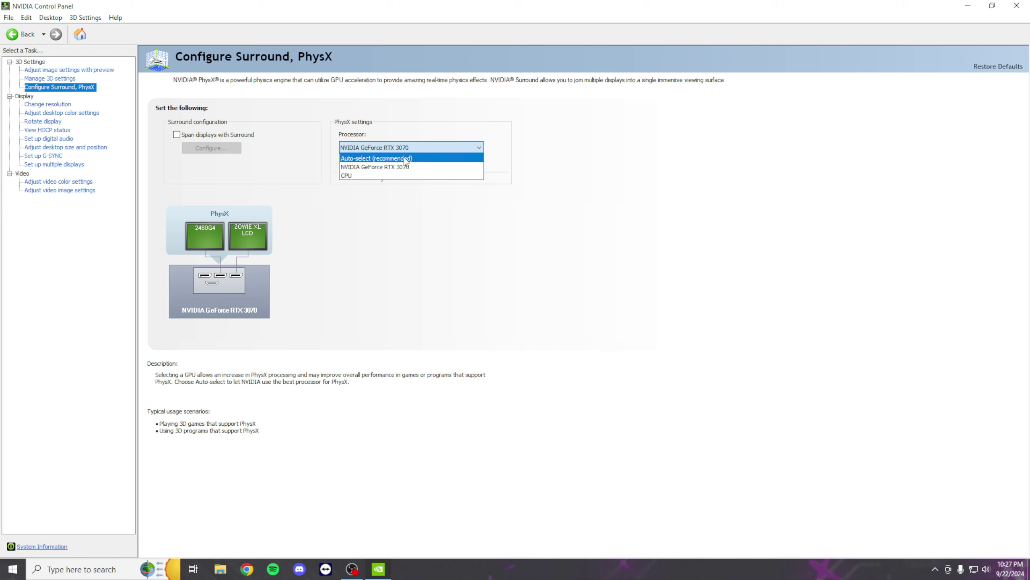
{"action": "left_click", "coordinate": [383, 158]}
{"action": "left_click", "coordinate": [390, 147]}
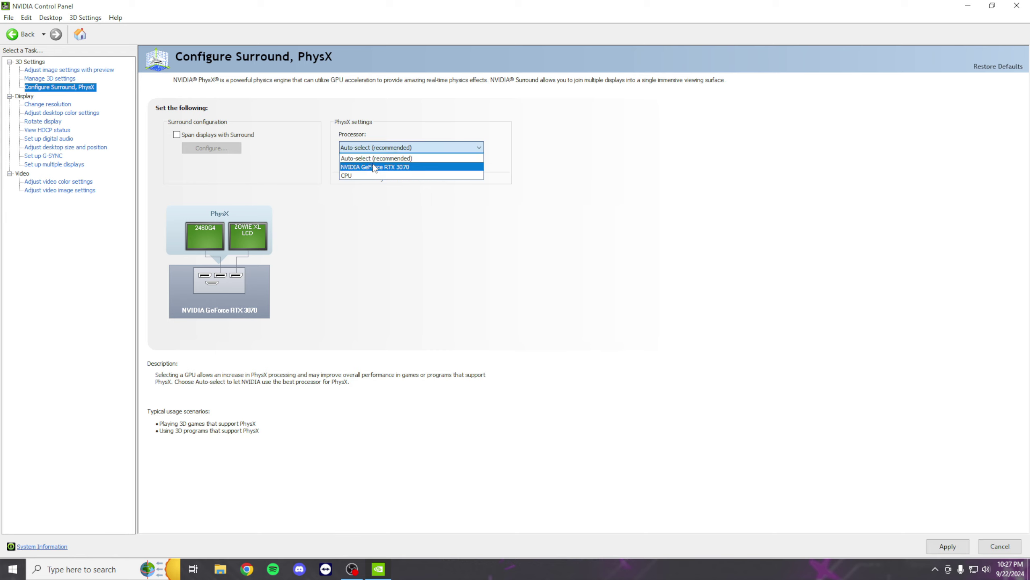
{"action": "left_click", "coordinate": [391, 167]}
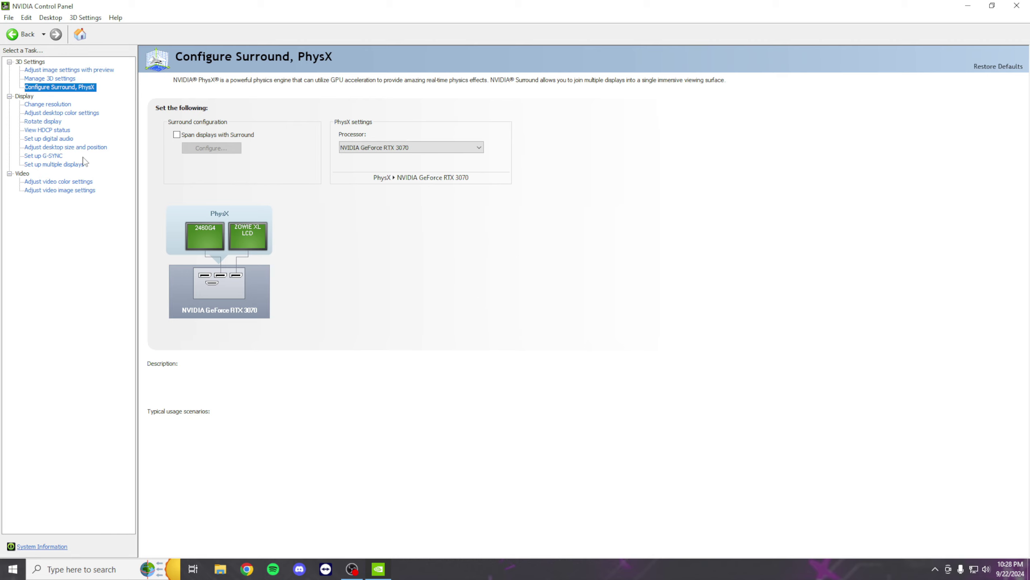
Step: Show the Change Resolution page: 1920 × 1080 at 240Hz, RGB, full dynamic range
{"action": "left_click", "coordinate": [48, 105]}
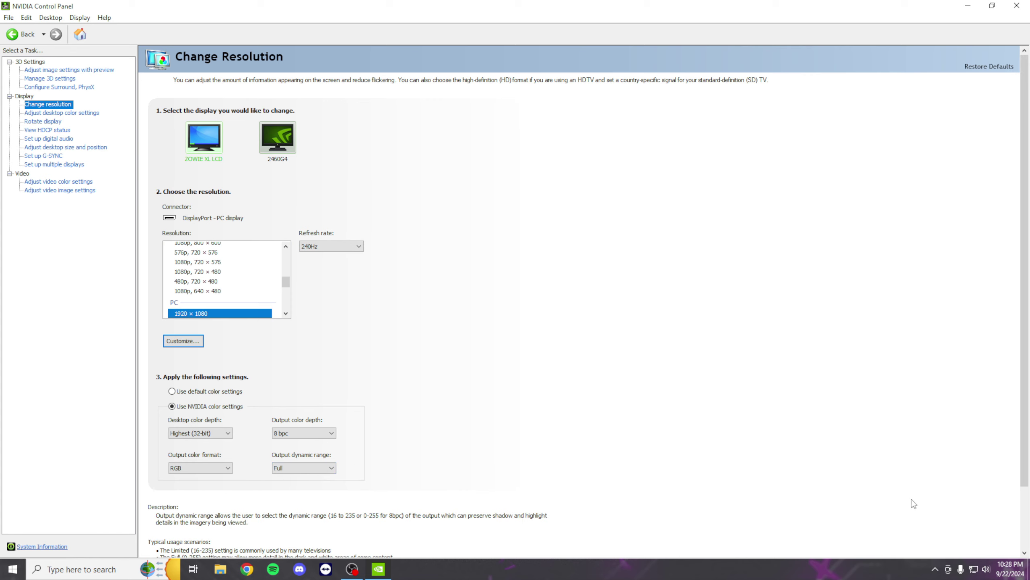
Step: Open Adjust Desktop Color Settings and check digital vibrance is at 65%
{"action": "left_click", "coordinate": [57, 114]}
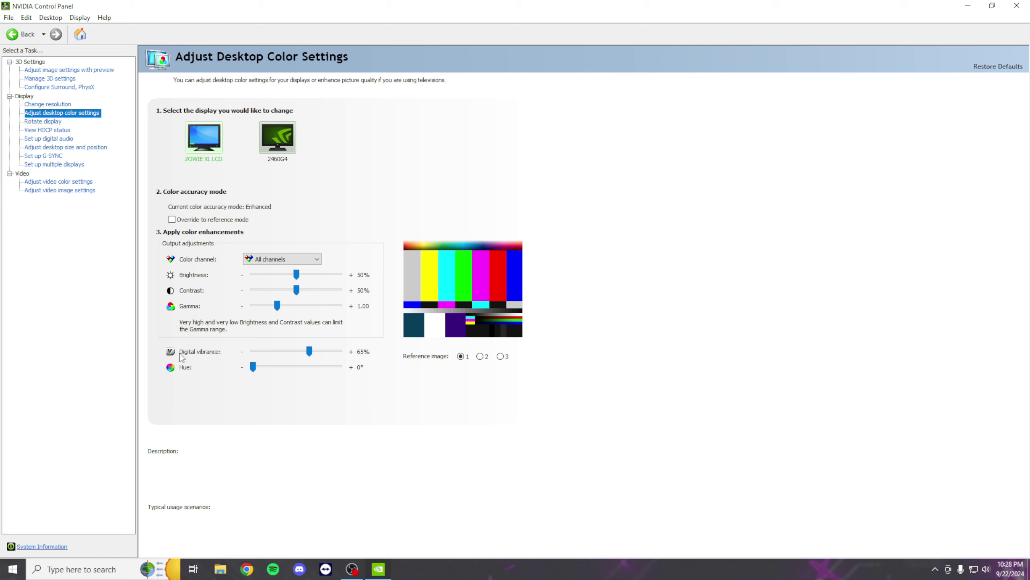
{"action": "mouse_move", "coordinate": [217, 355]}
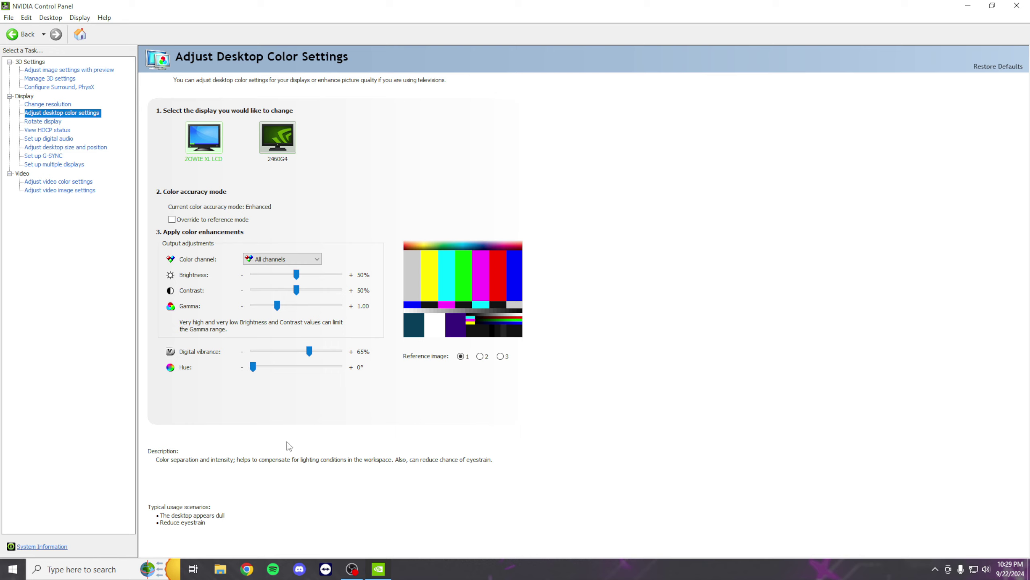
Step: Open Adjust Desktop Size and Position and try Full-screen scaling on the GPU without override
{"action": "left_click", "coordinate": [39, 148]}
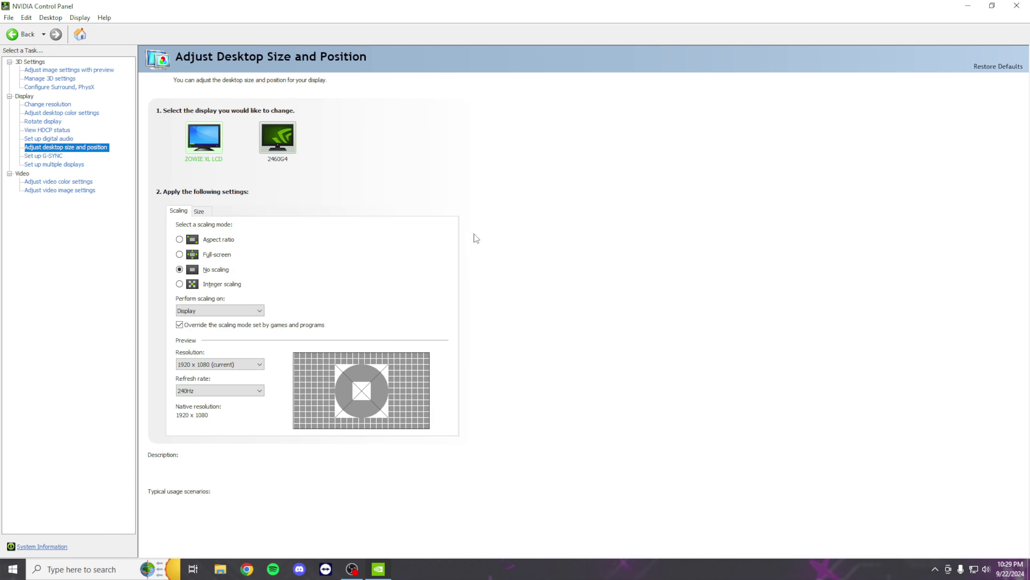
{"action": "mouse_move", "coordinate": [201, 272]}
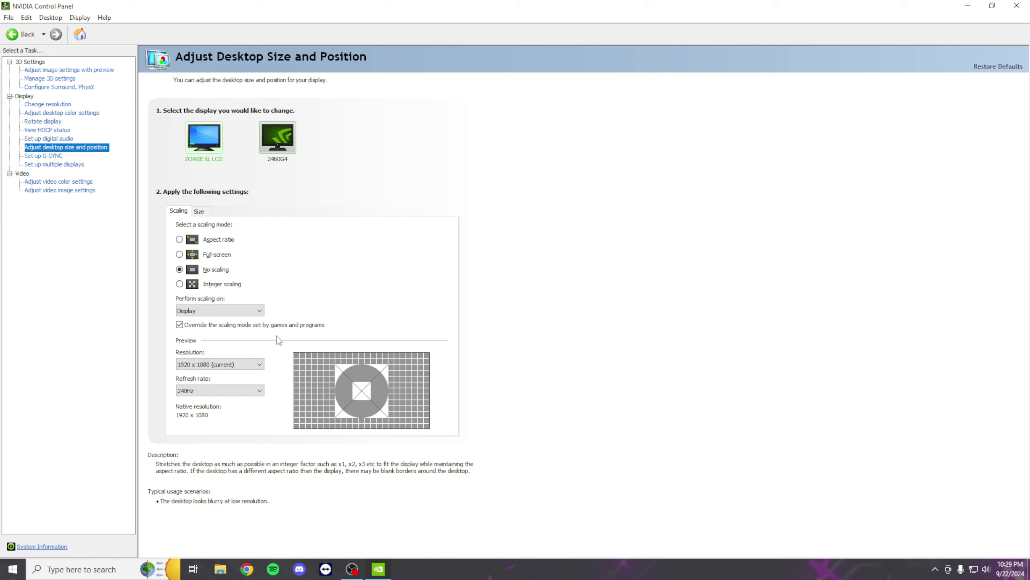
{"action": "left_click", "coordinate": [219, 256]}
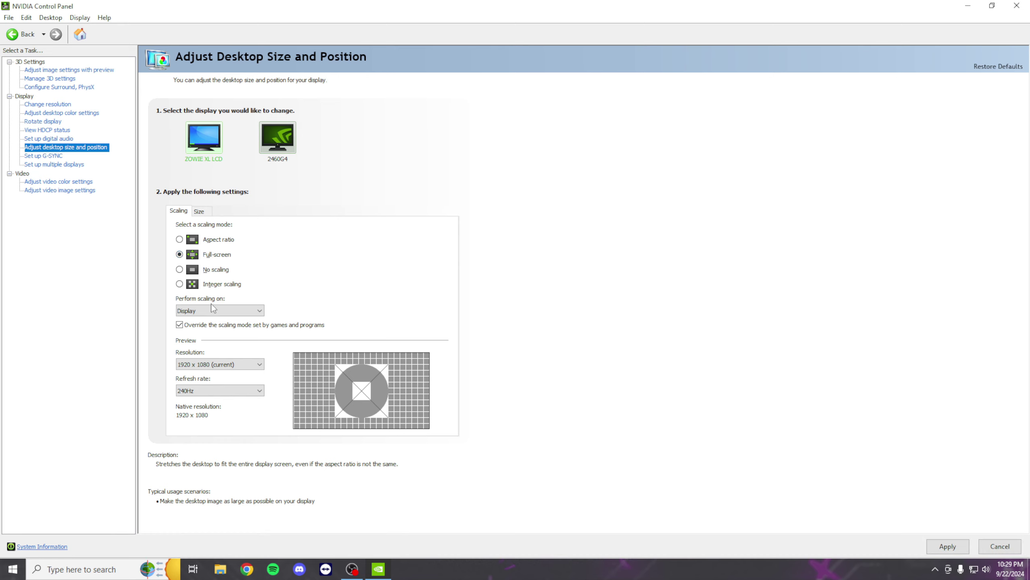
{"action": "left_click", "coordinate": [203, 311]}
{"action": "left_click", "coordinate": [195, 321]}
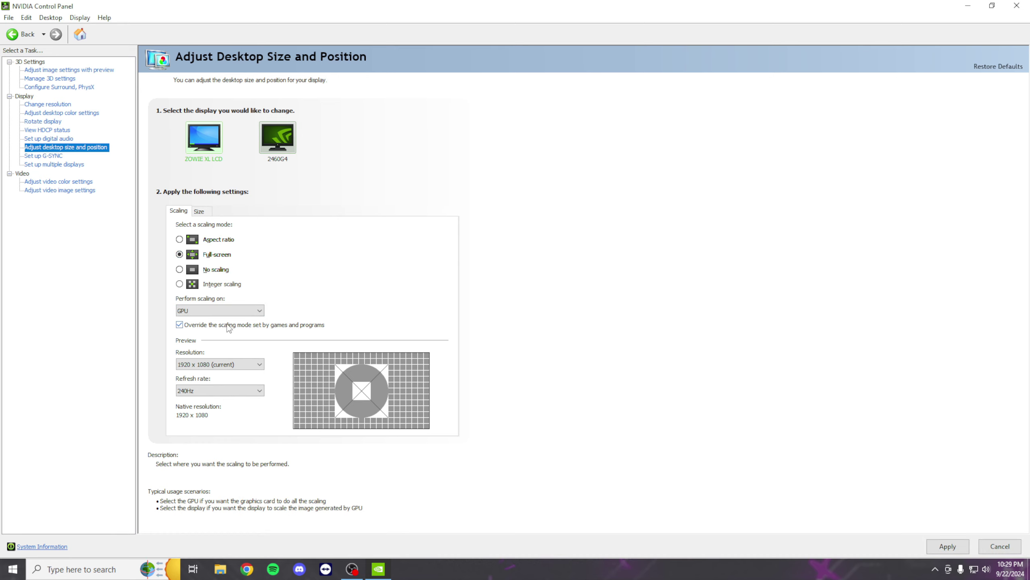
{"action": "left_click", "coordinate": [180, 325]}
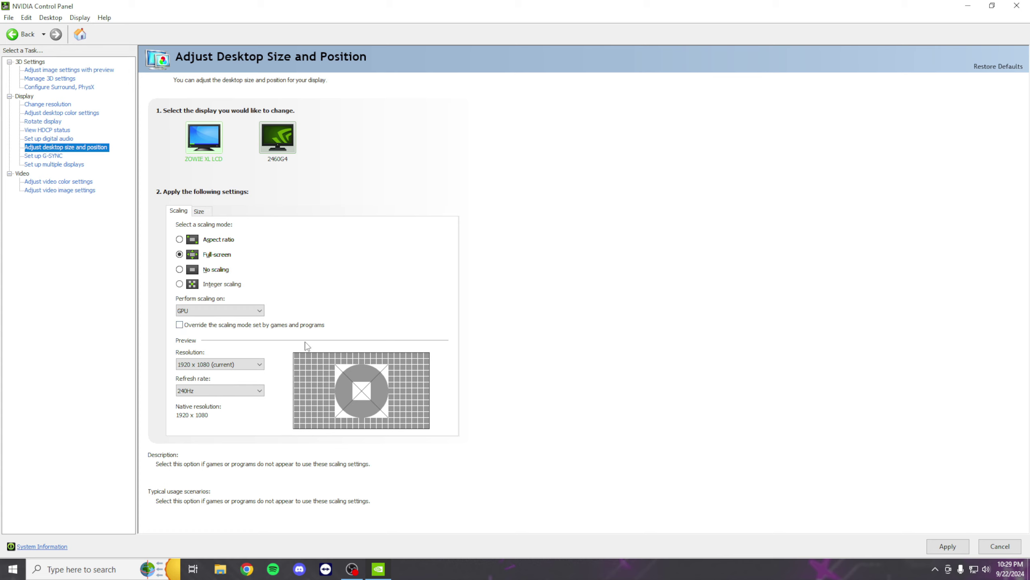
{"action": "left_click", "coordinate": [232, 365]}
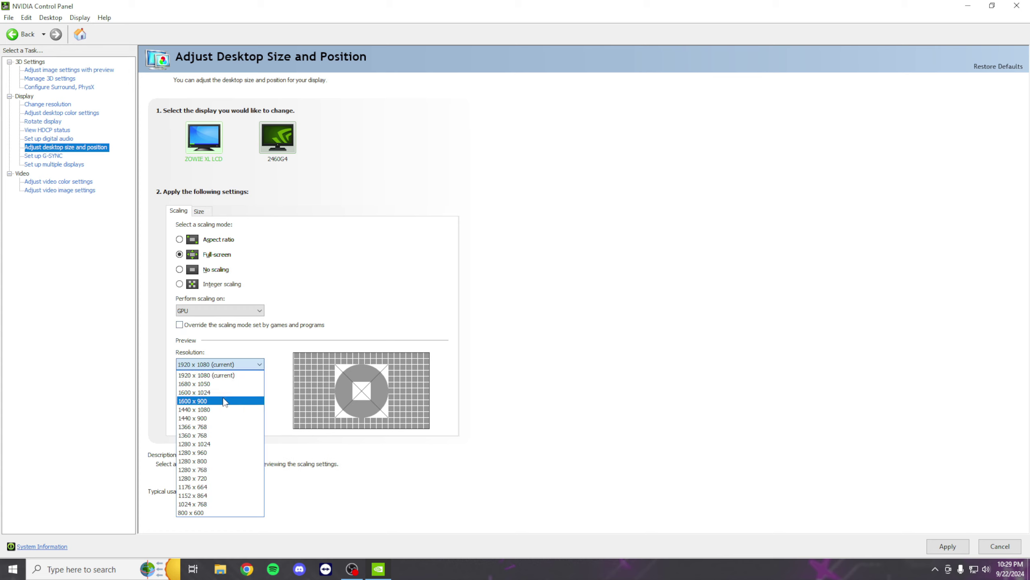
{"action": "left_click", "coordinate": [257, 362]}
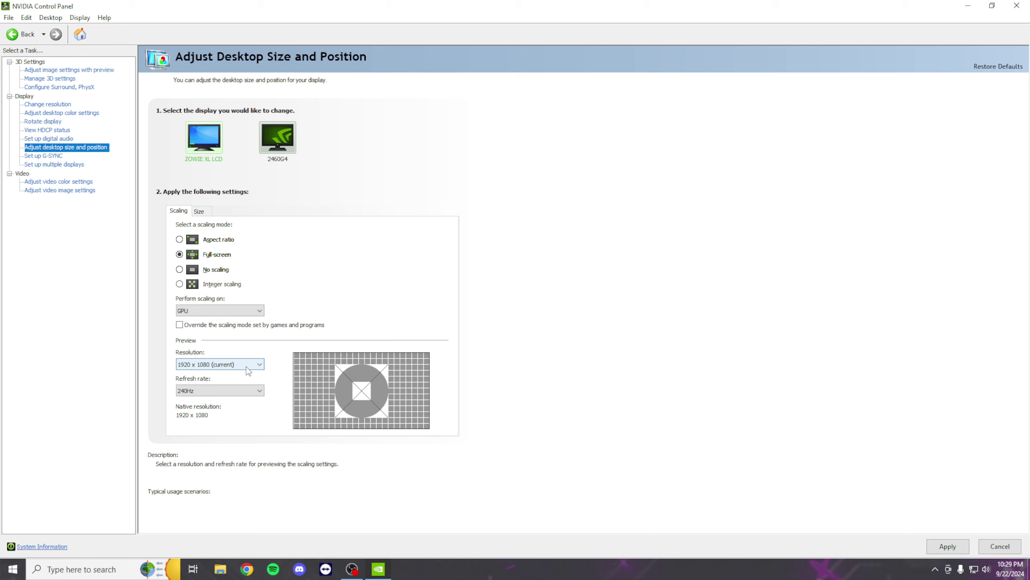
Step: Restore No scaling on Display with game override enabled, then select the 2460G4 monitor
{"action": "left_click", "coordinate": [205, 270]}
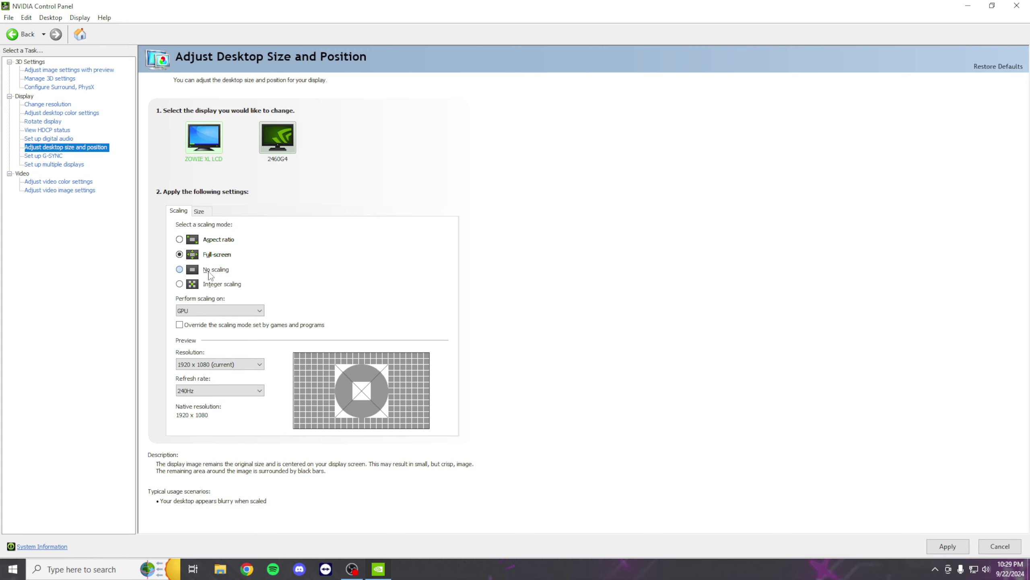
{"action": "left_click", "coordinate": [202, 311]}
{"action": "left_click", "coordinate": [185, 329]}
{"action": "left_click", "coordinate": [180, 325]}
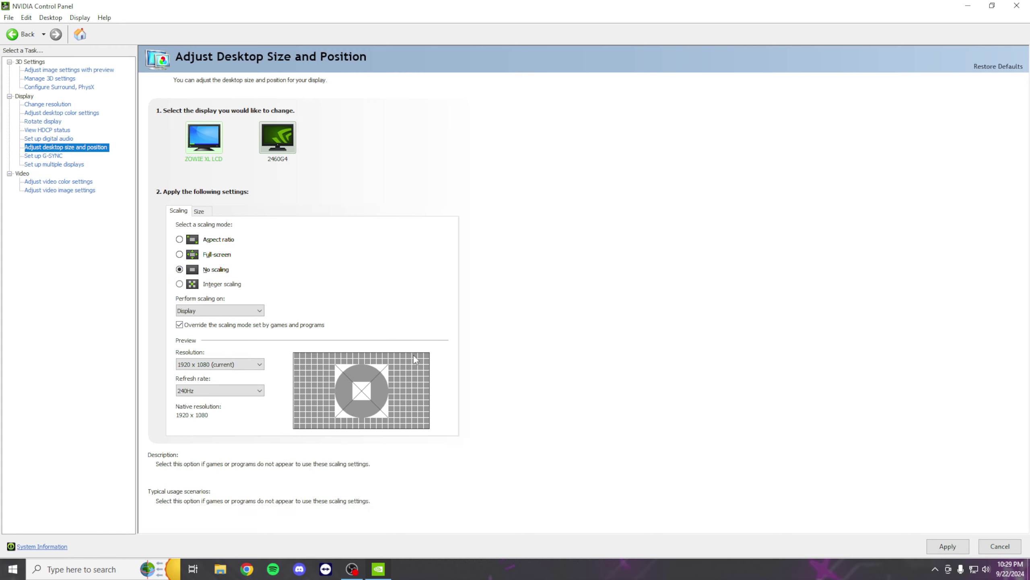
{"action": "left_click", "coordinate": [284, 146]}
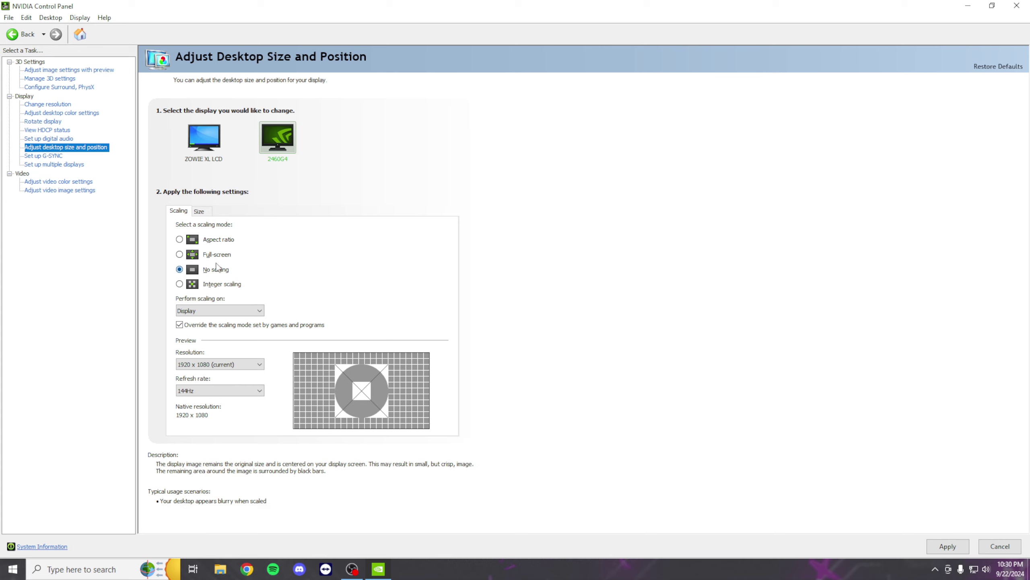
Step: Check the 2460G4's preview resolution and 144Hz refresh rate, then switch back to the ZOWIE XL LCD
{"action": "left_click", "coordinate": [212, 365]}
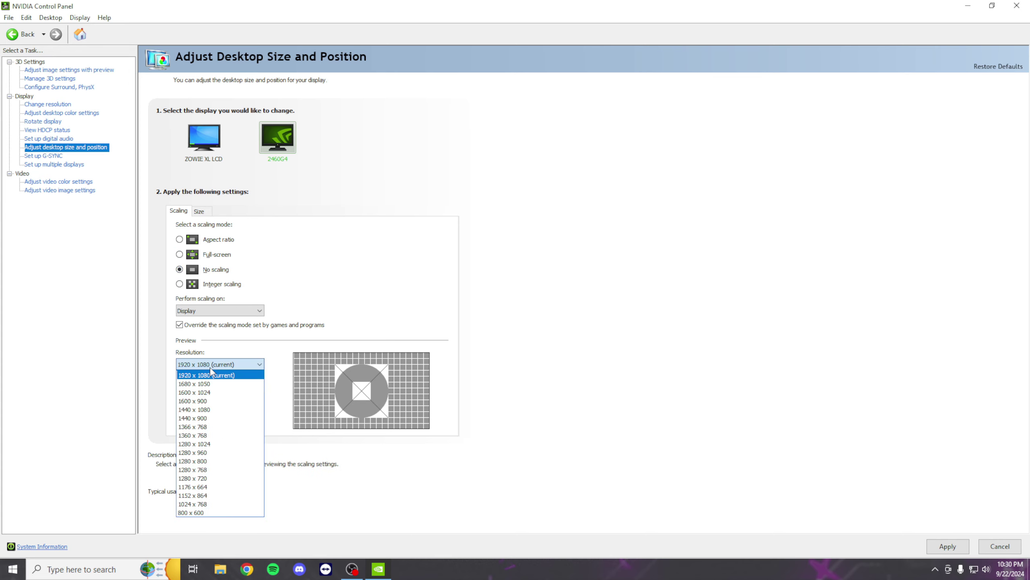
{"action": "left_click", "coordinate": [212, 368]}
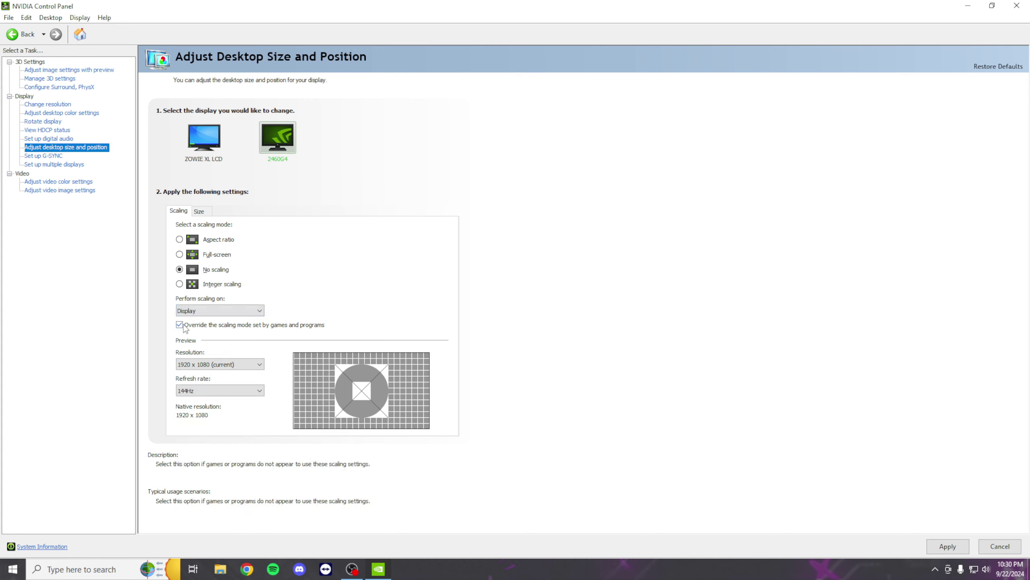
{"action": "left_click", "coordinate": [194, 391]}
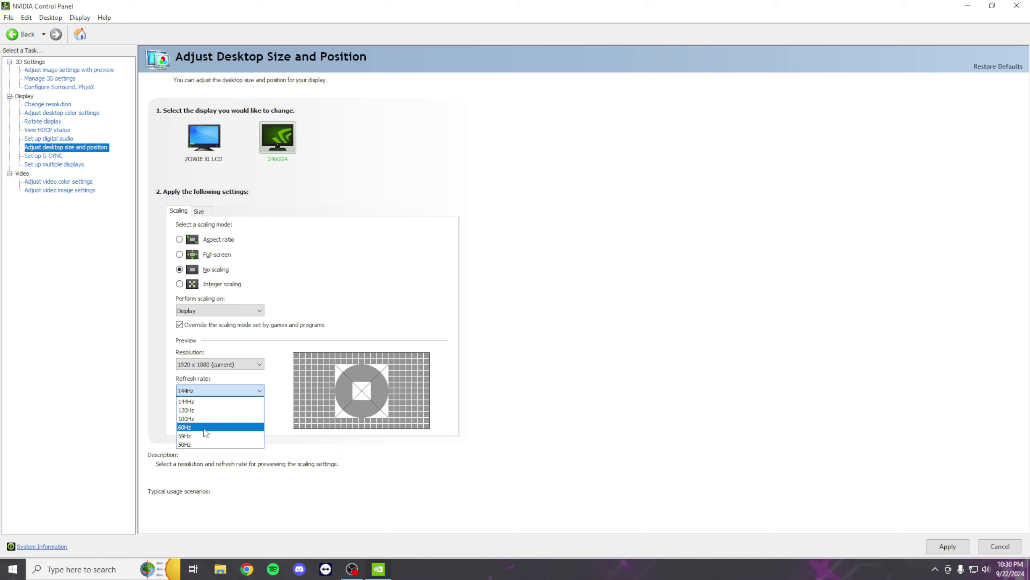
{"action": "left_click", "coordinate": [564, 427]}
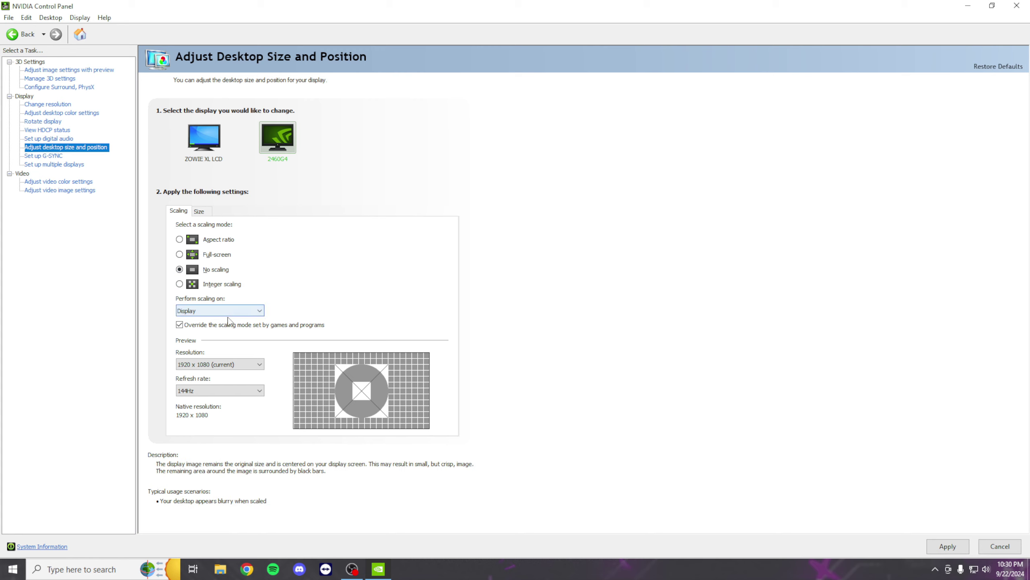
{"action": "left_click", "coordinate": [208, 138]}
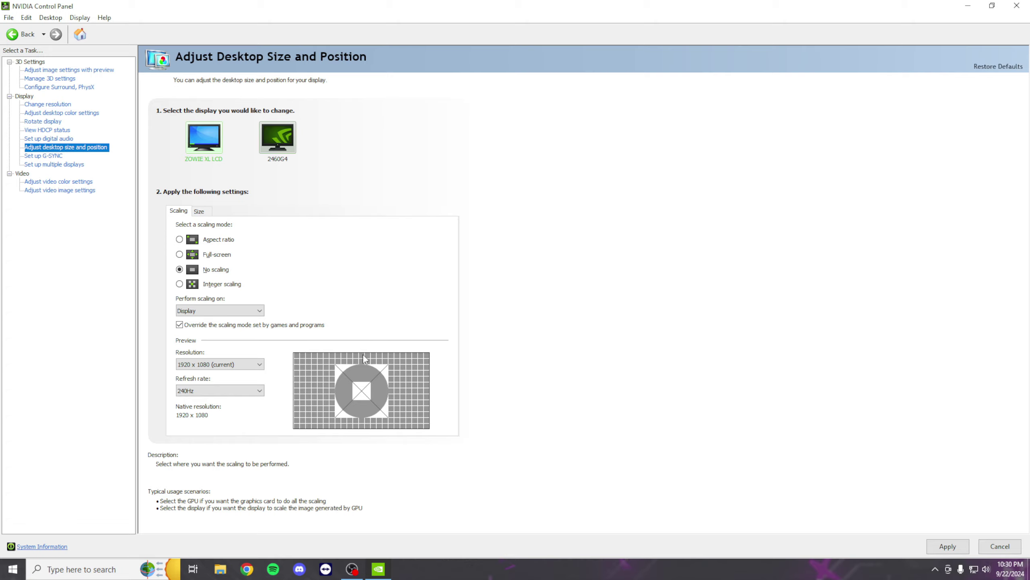
Step: Apply the No scaling on Display settings for the ZOWIE XL LCD
{"action": "left_click", "coordinate": [947, 545]}
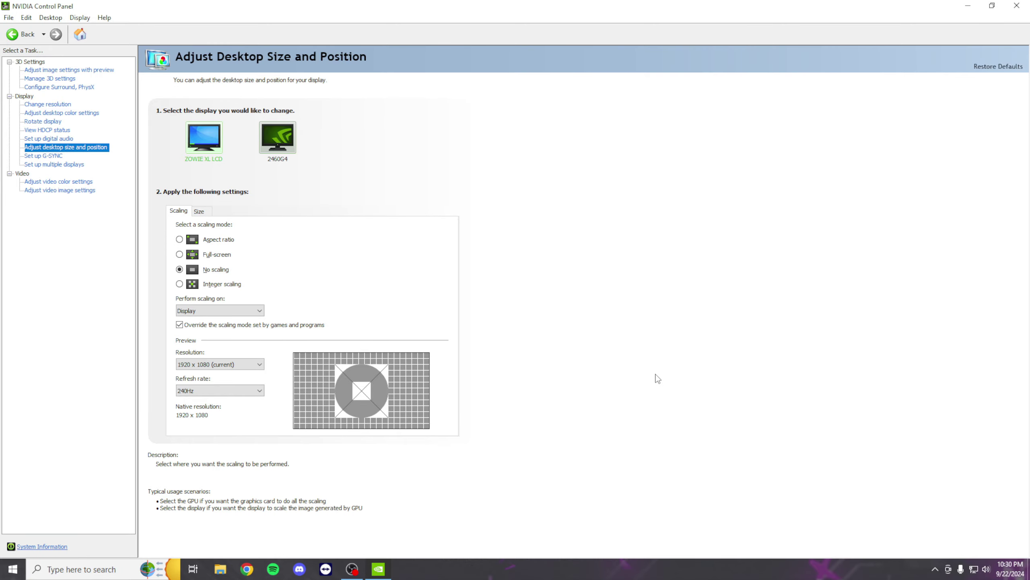